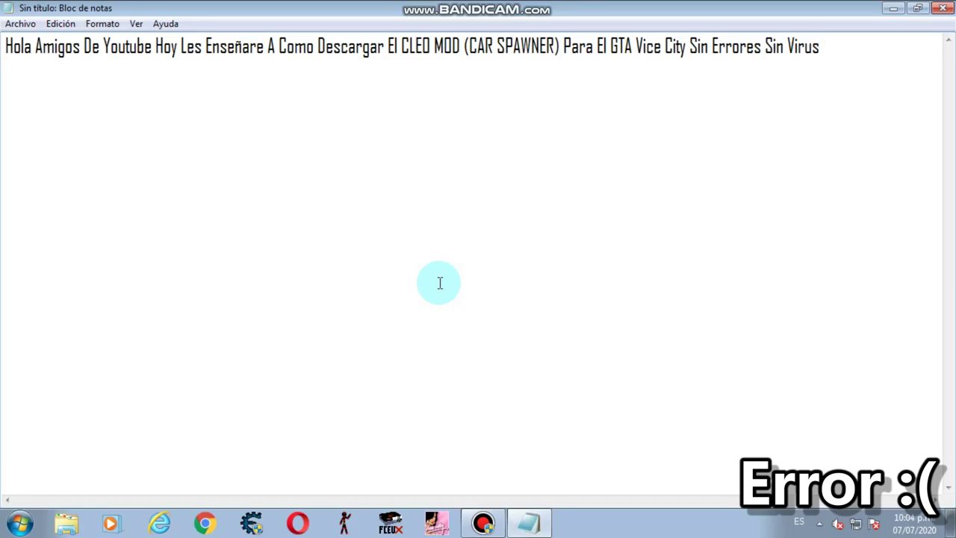
Leave a blank line below the greeting and write "Primero Van Al Link Que Estara El La Descripcion Es Un Rar Simple"
key(Return)
key(Return)
text(Primero )
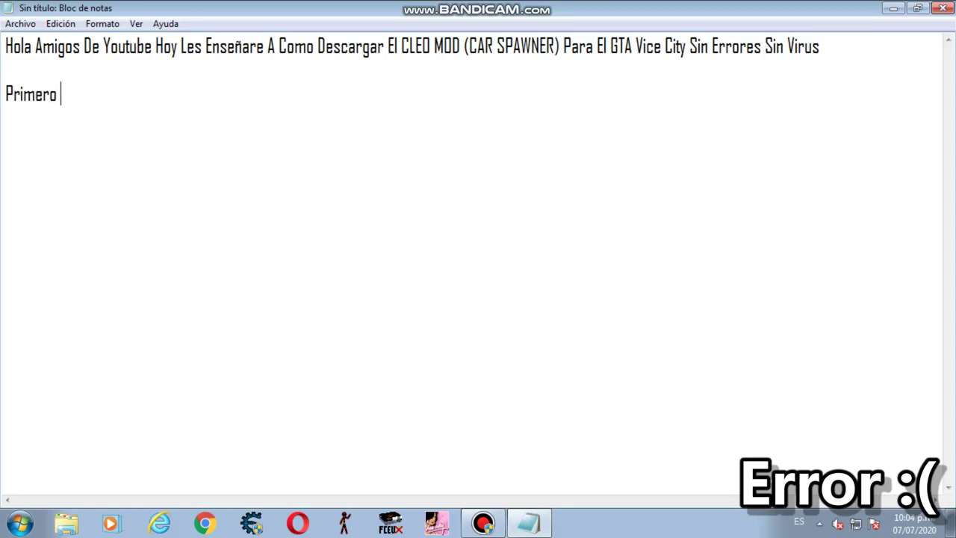
text(Van Al L)
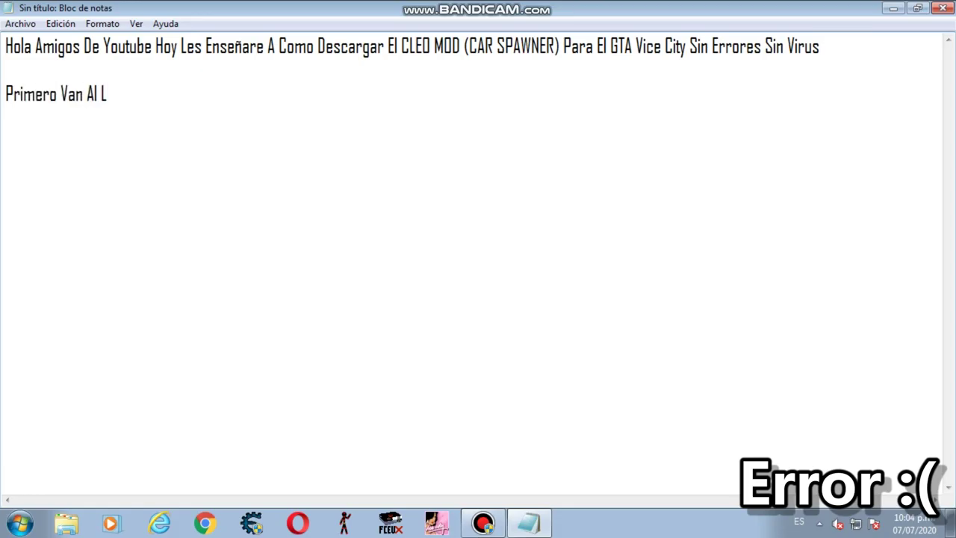
text(ink Que)
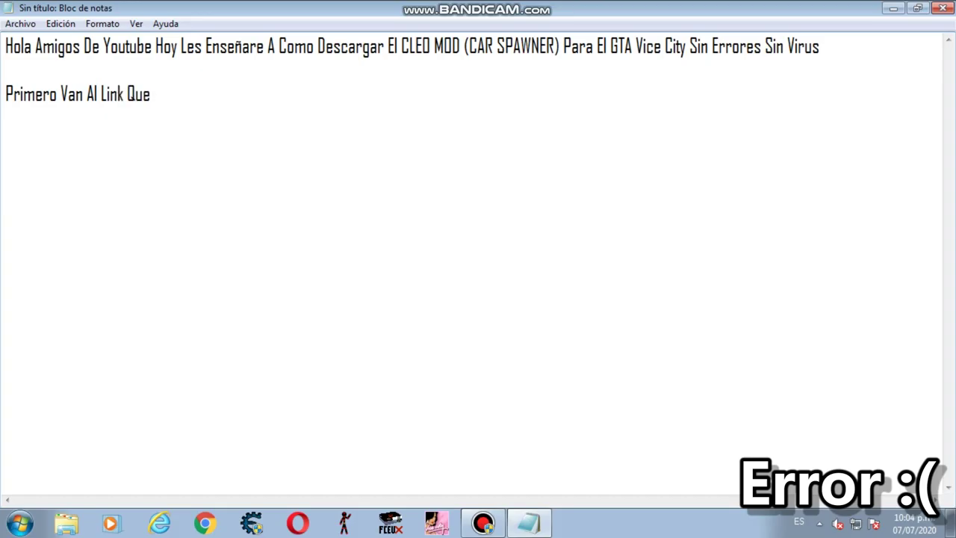
text( Estara El L)
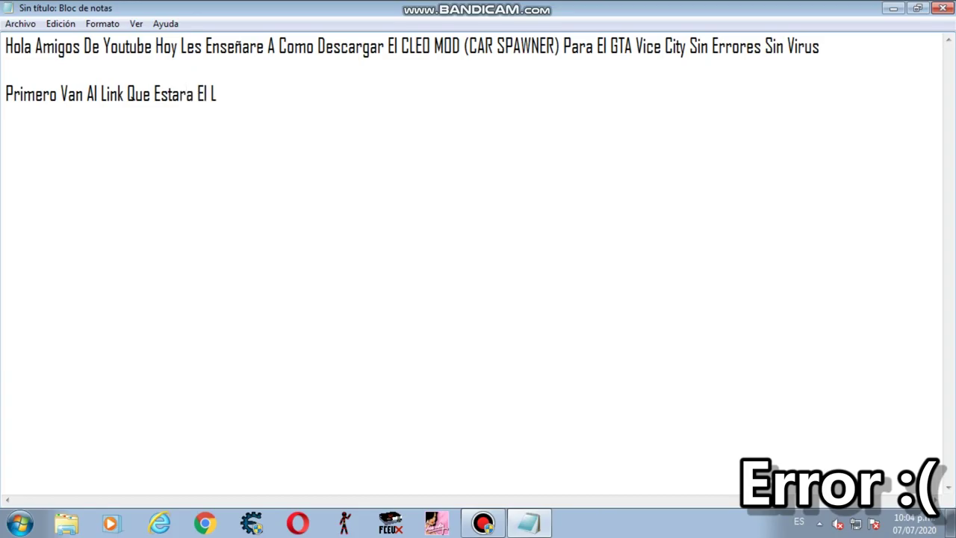
text(a Descri)
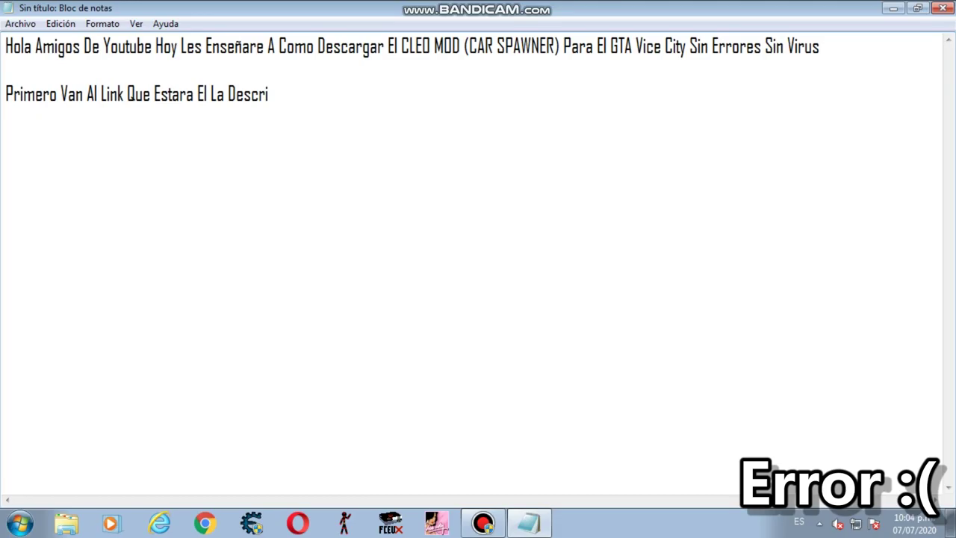
text(pcion Es Un Rar Simple)
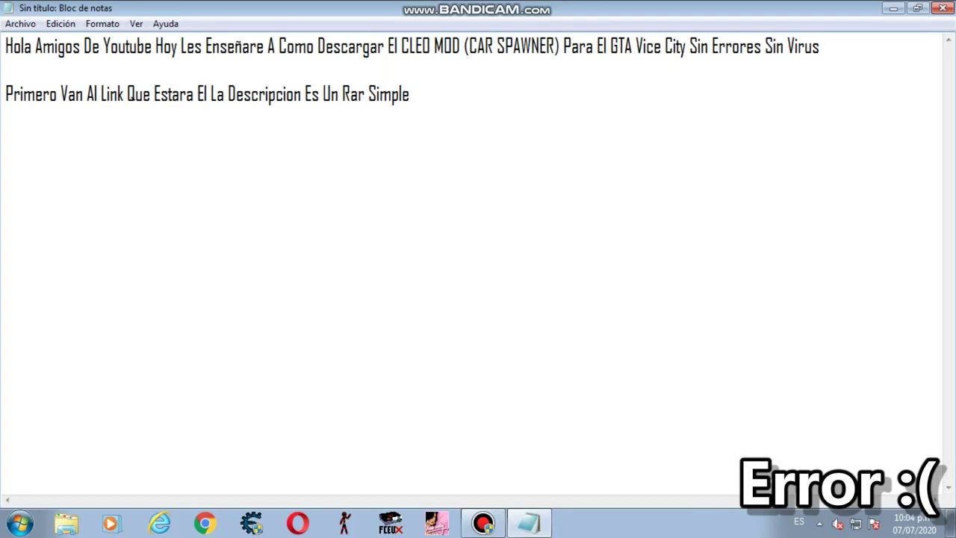
Continue the instruction line with "Le Dan A Extraer Aqui Y Sigan Mis Pasos"
text( Le Dan )
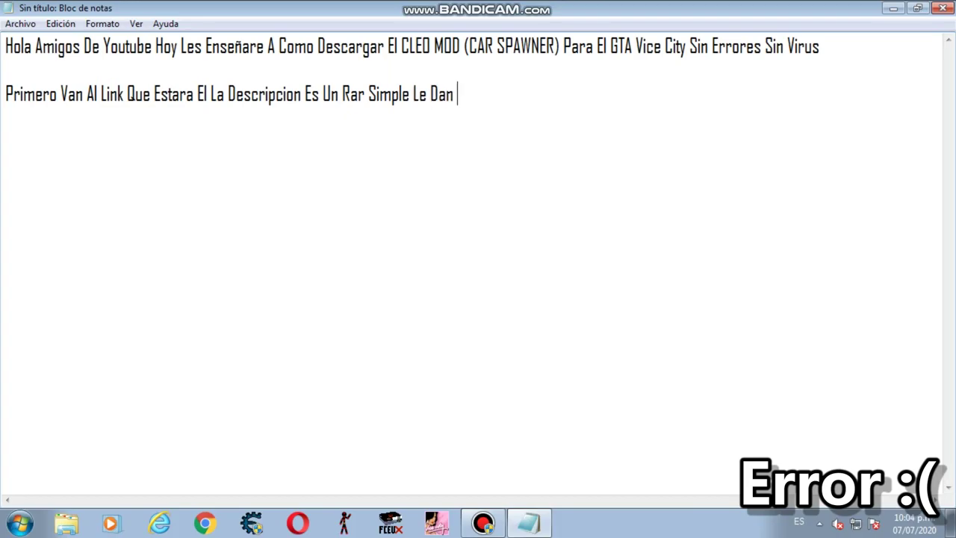
text(A Extrar)
key(BackSpace)
text(er)
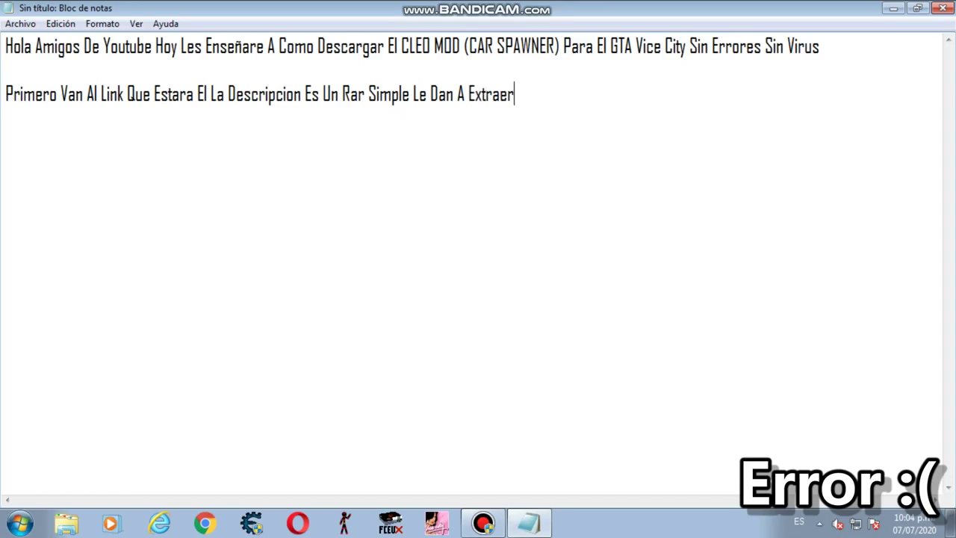
text( Aqui A)
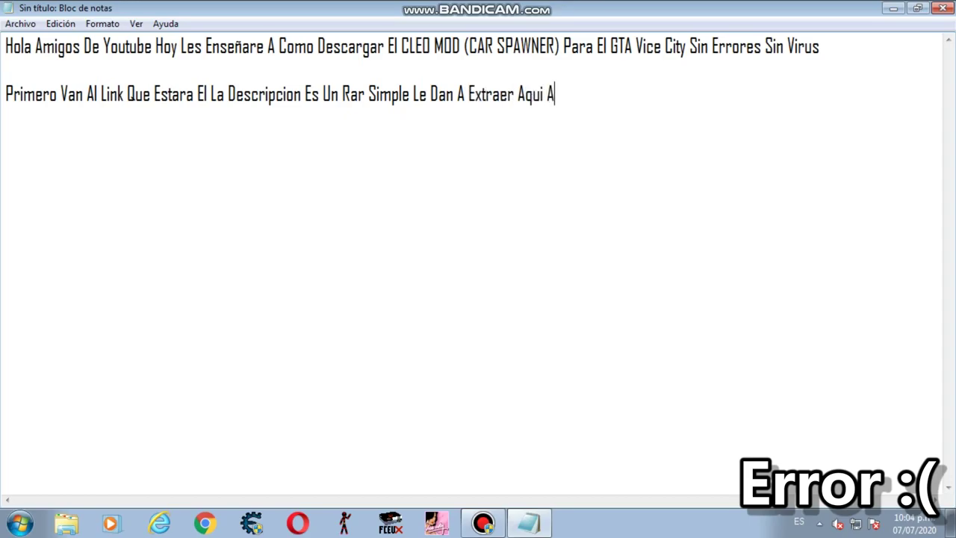
key(BackSpace)
text(Y Sigan Mis)
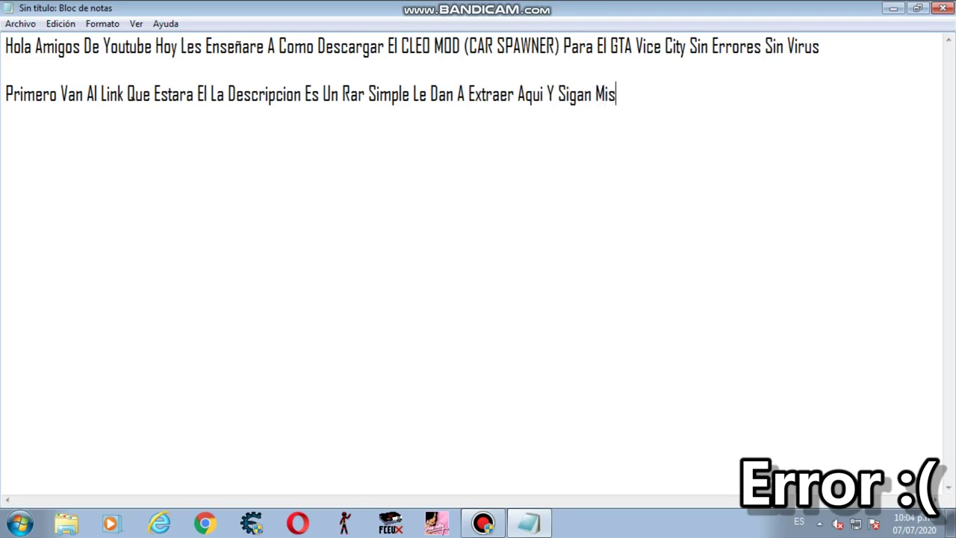
text( Pasos)
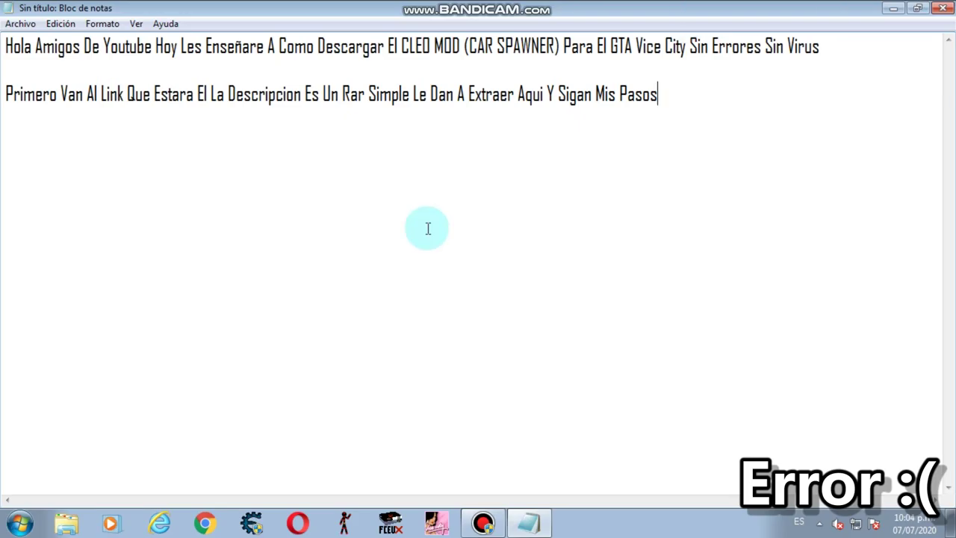
Extract the "CLEO y Generador de Carros" archive directly onto the desktop
click(332, 140)
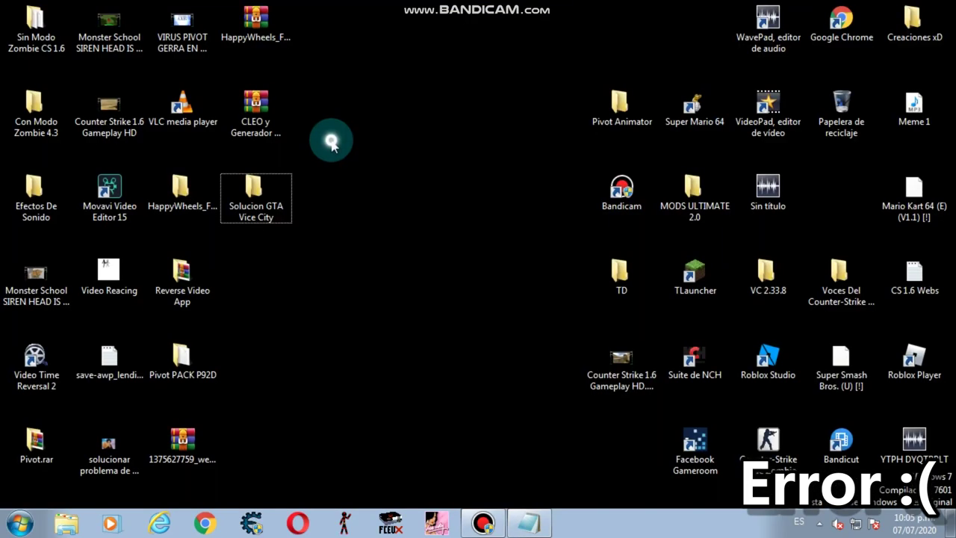
click(251, 110)
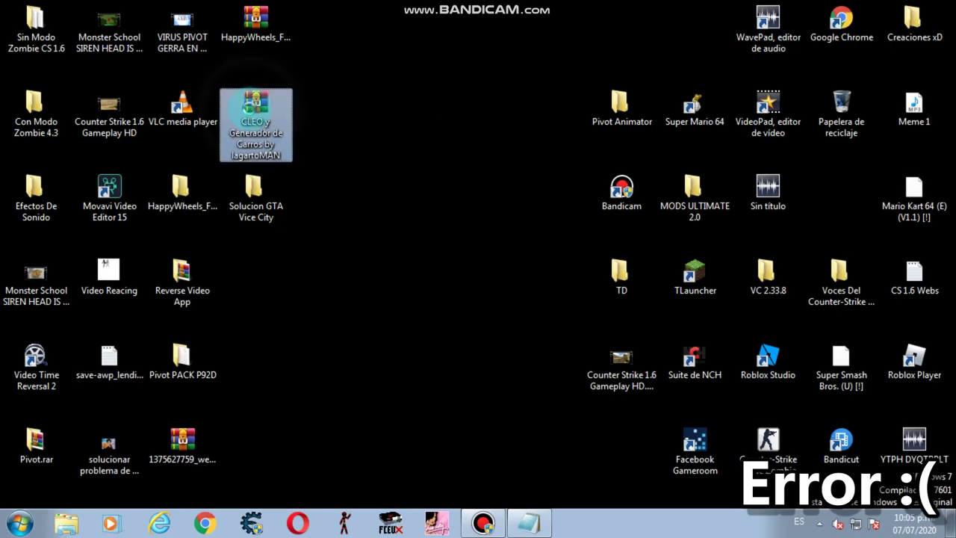
right_click(251, 112)
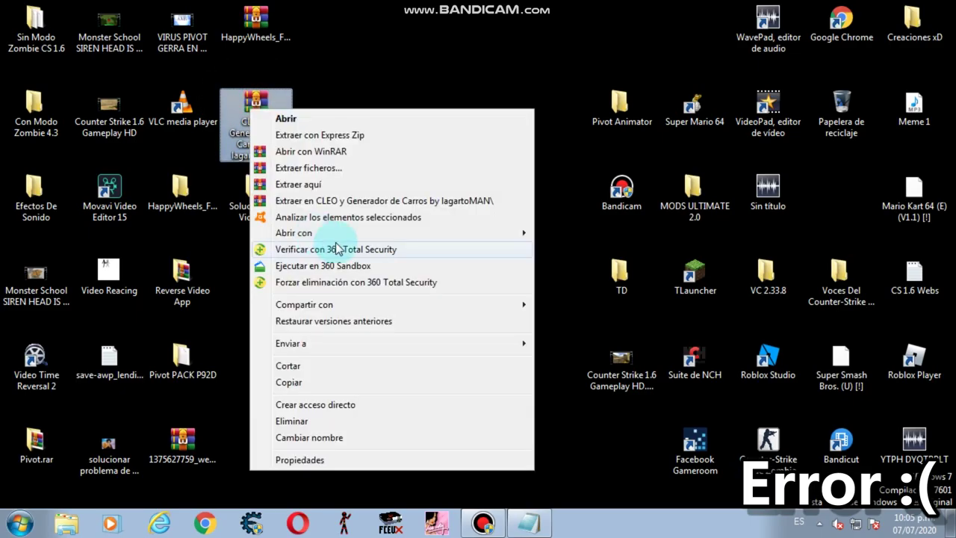
click(286, 186)
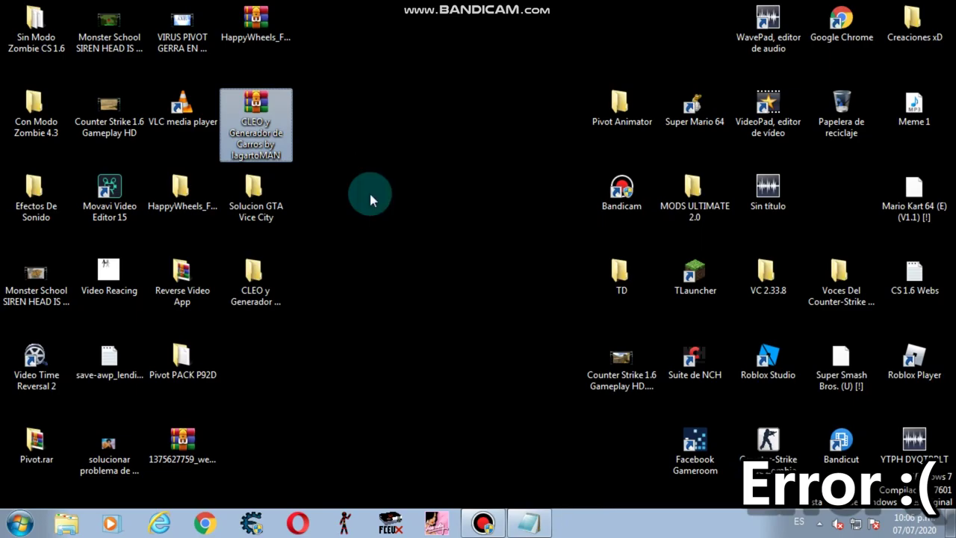
Open the extracted CLEO y Generador de Carros folder and arrange it side by side with the VC 2.33.8 folder window
click(255, 273)
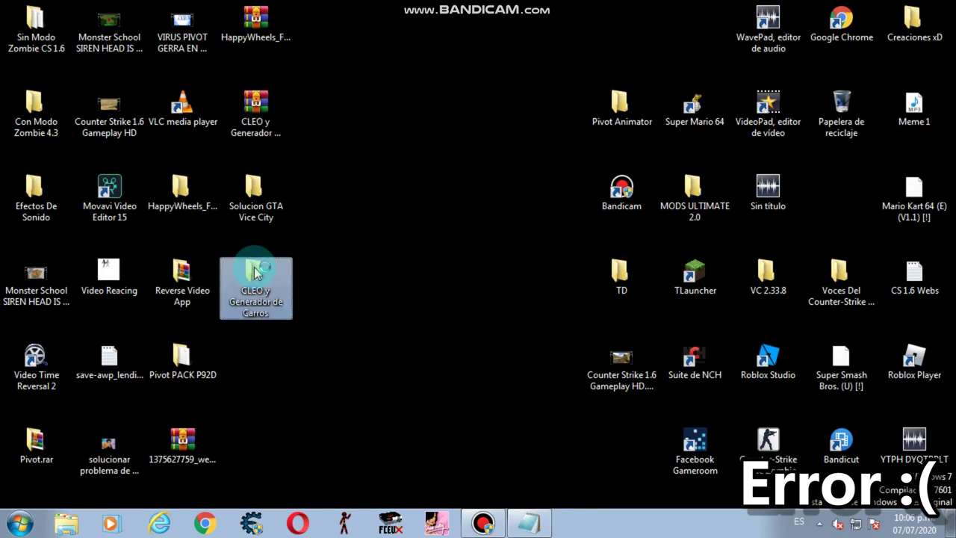
double_click(254, 272)
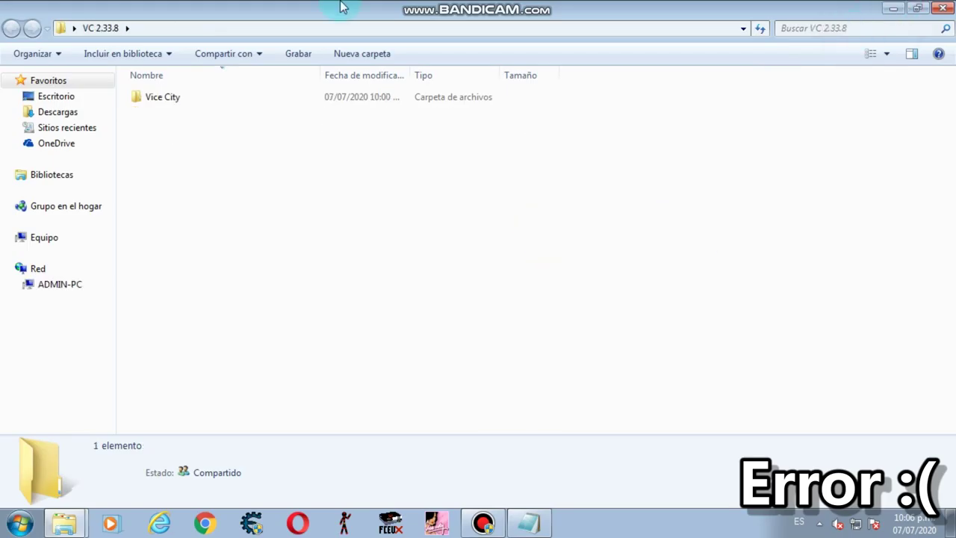
drag(626, 23, 906, 35)
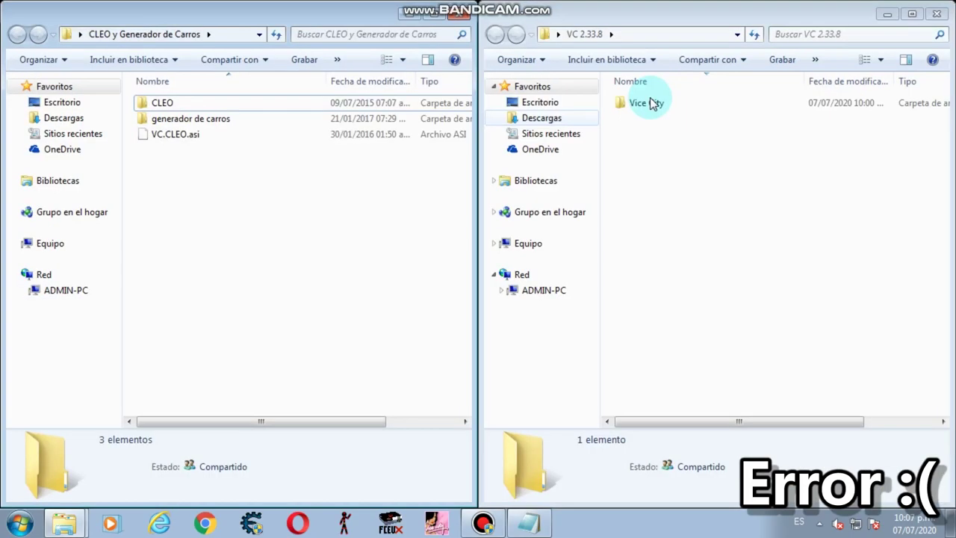
Open the Vice City game folder inside VC 2.33.8 and look through its contents
click(653, 103)
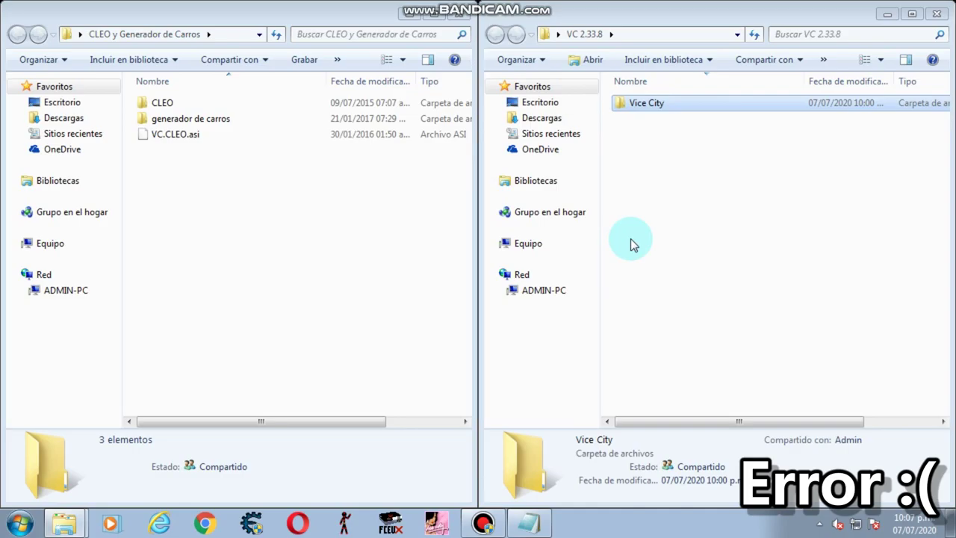
click(748, 187)
scroll(748, 185, down, 1)
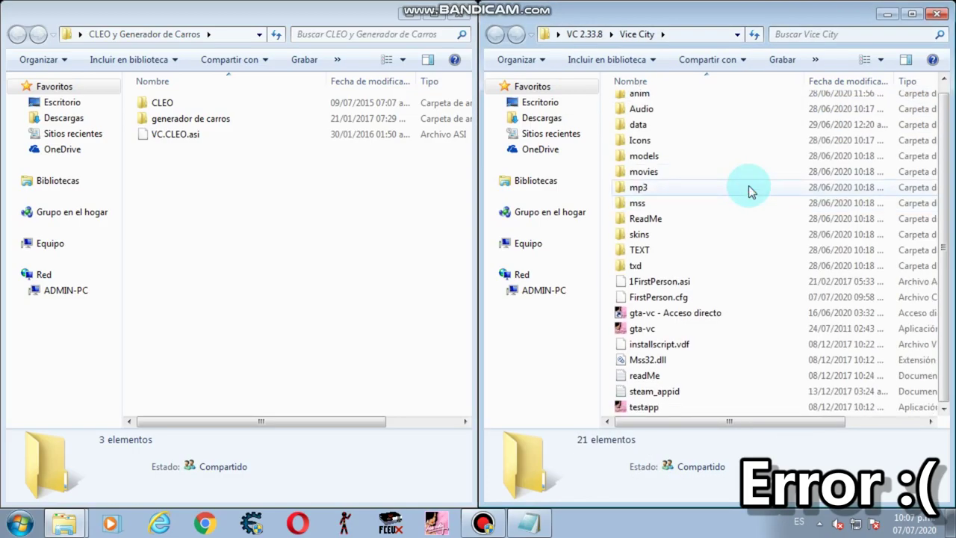
scroll(748, 185, up, 1)
scroll(748, 185, down, 1)
scroll(749, 185, up, 1)
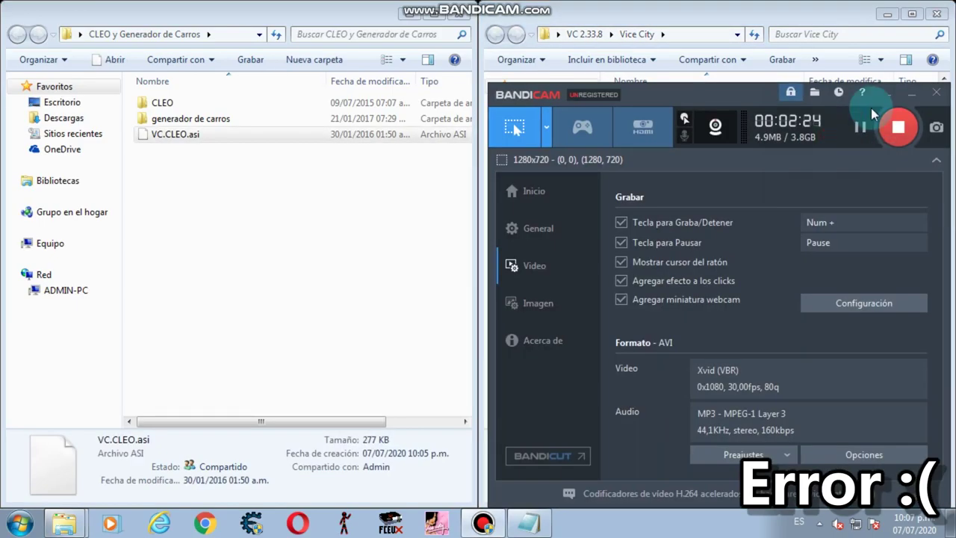
click(756, 145)
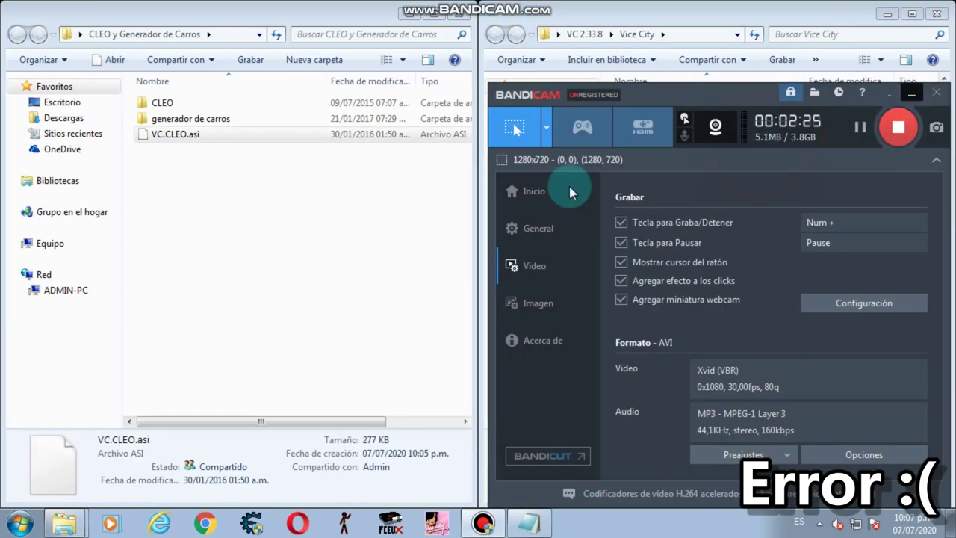
click(274, 196)
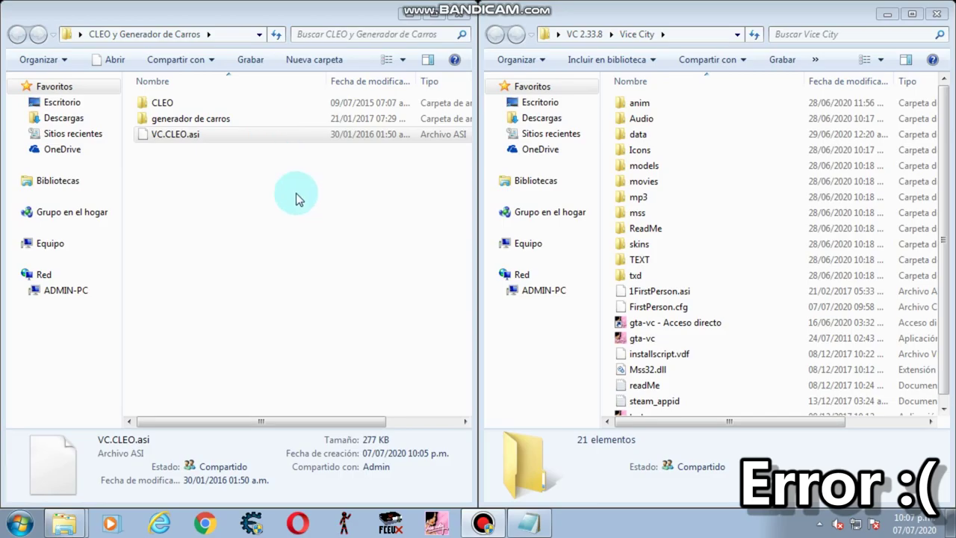
click(296, 193)
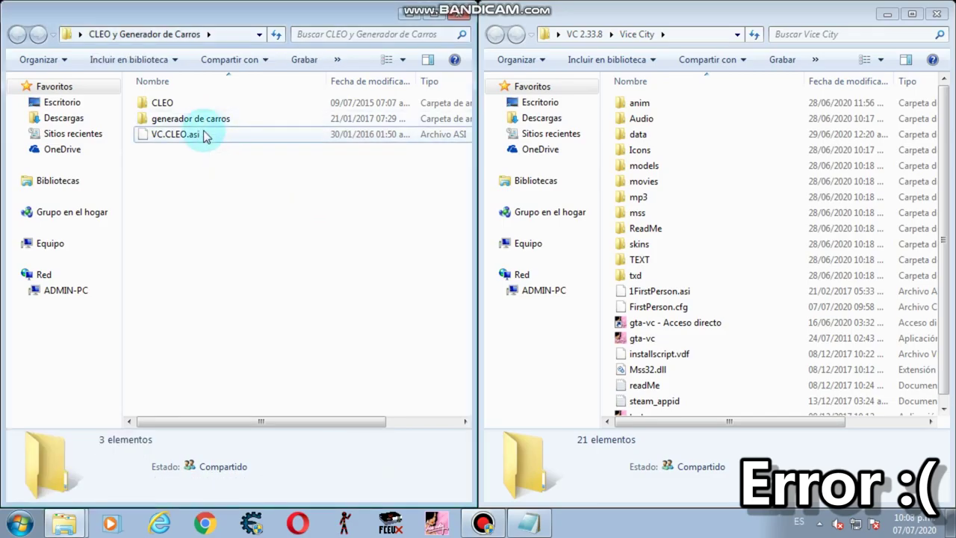
right_click(204, 134)
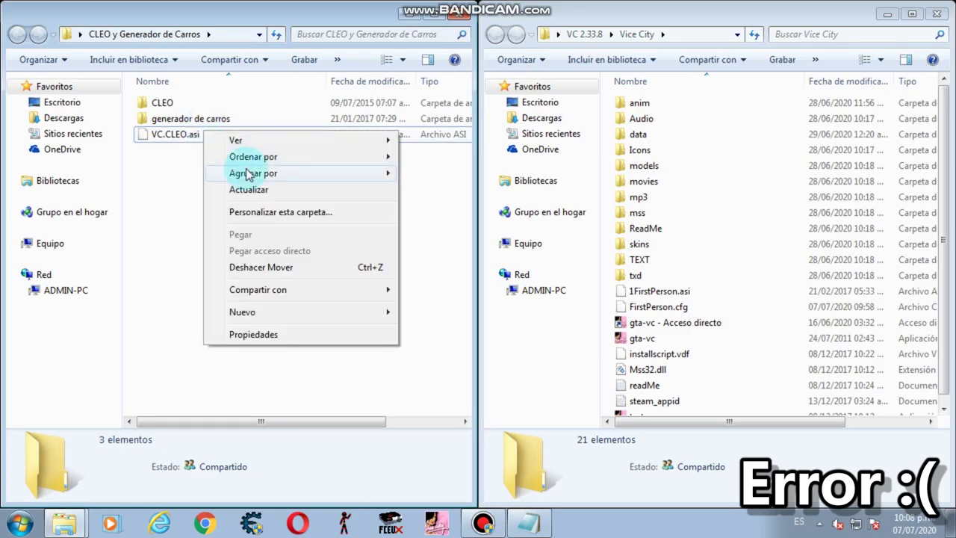
mouse_move(222, 153)
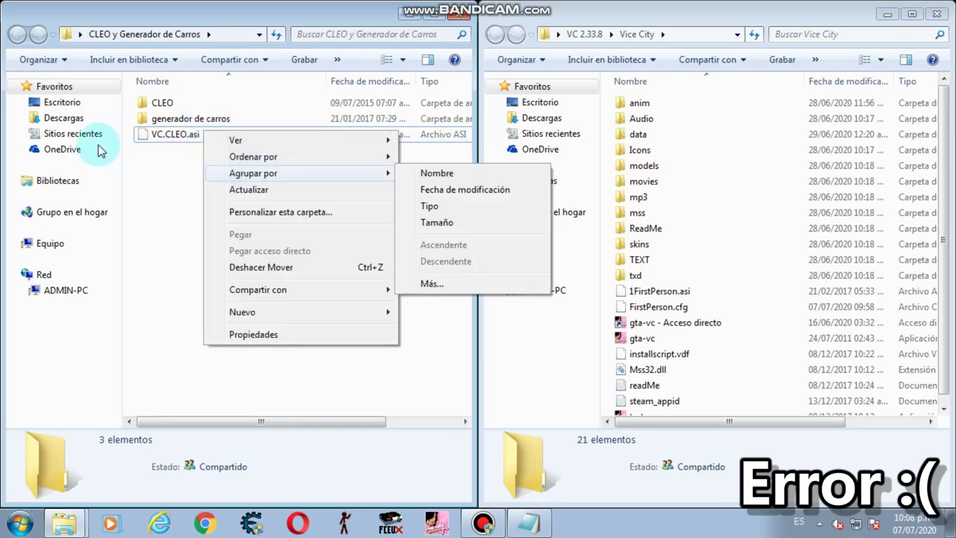
click(124, 146)
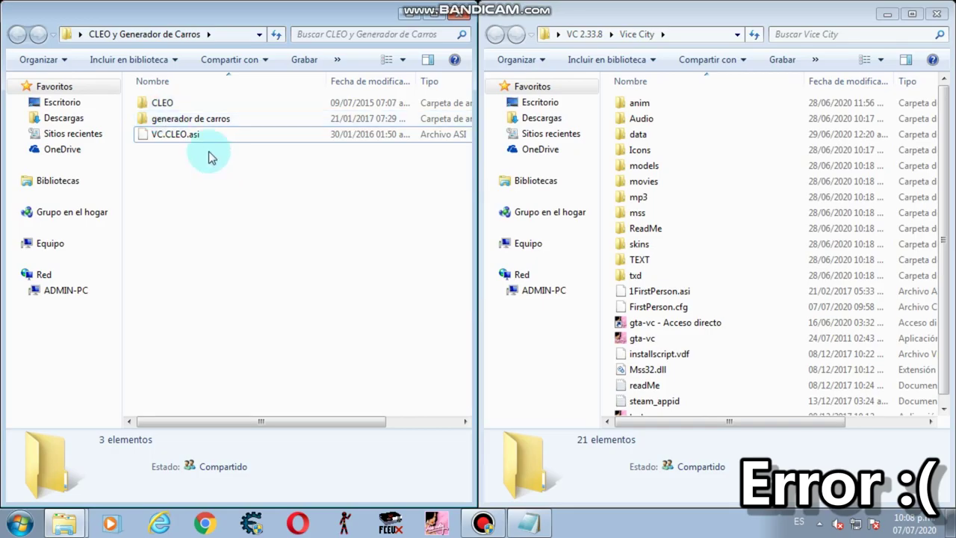
Copy VC.CLEO.asi from the extracted mod folder and paste it into the Vice City game folder
right_click(174, 136)
click(215, 378)
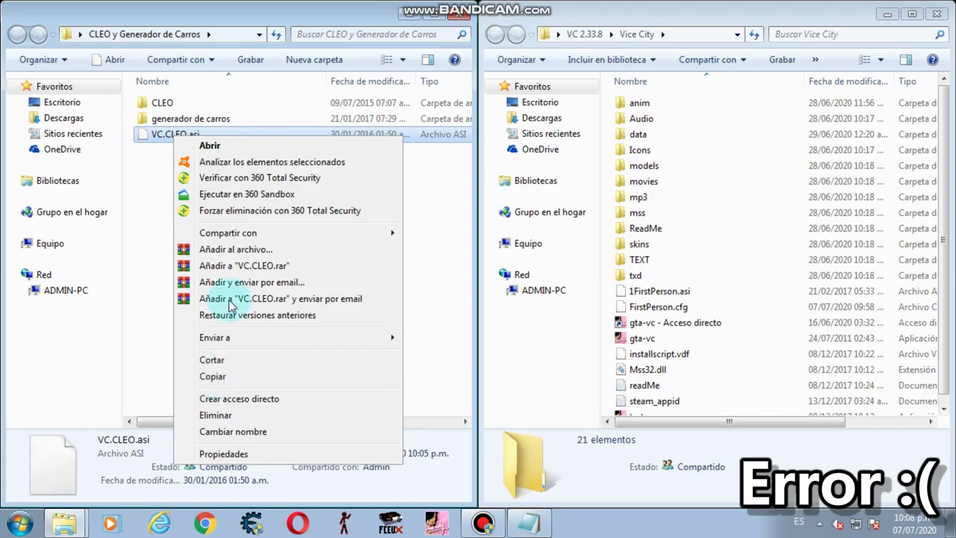
click(611, 290)
right_click(611, 289)
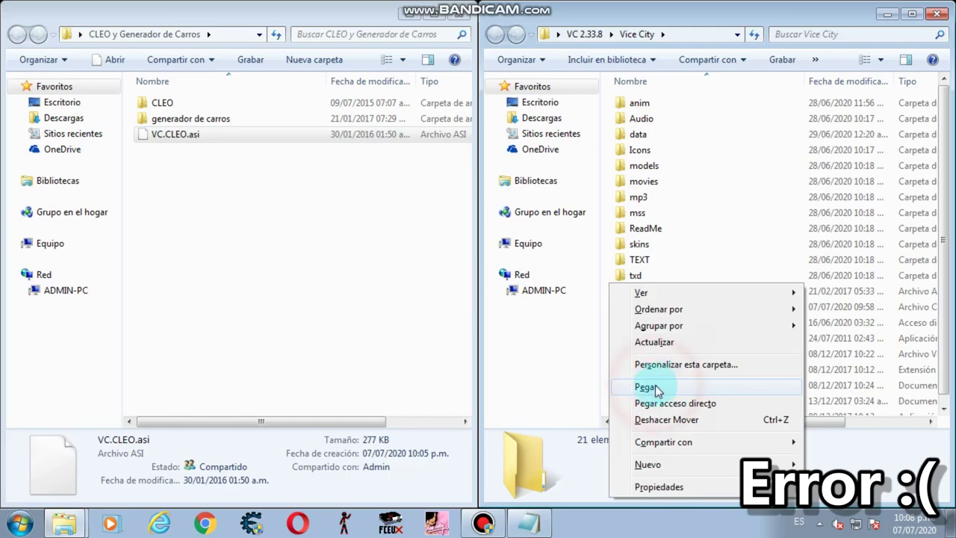
click(647, 387)
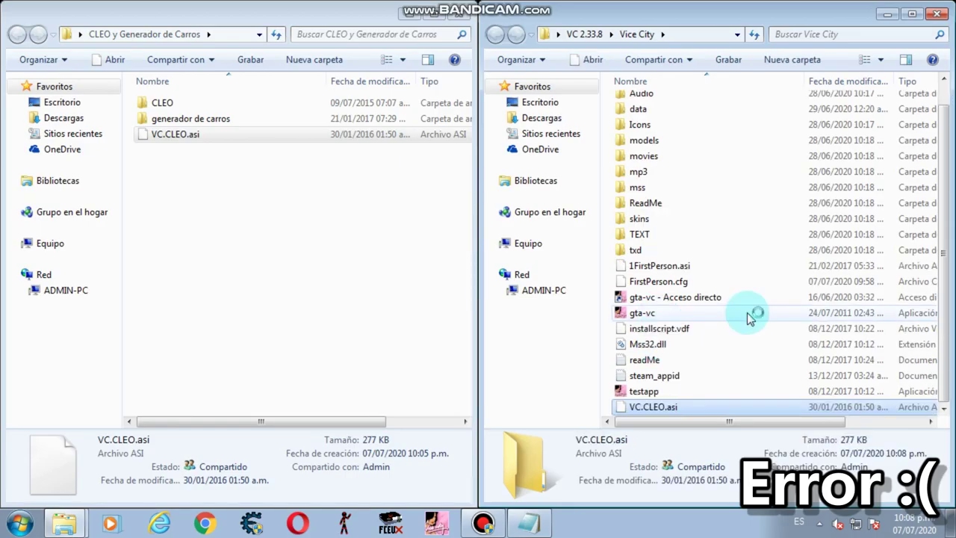
Copy the CLEO folder from the extracted mod folder and paste it into the Vice City game folder
scroll(762, 257, up, 1)
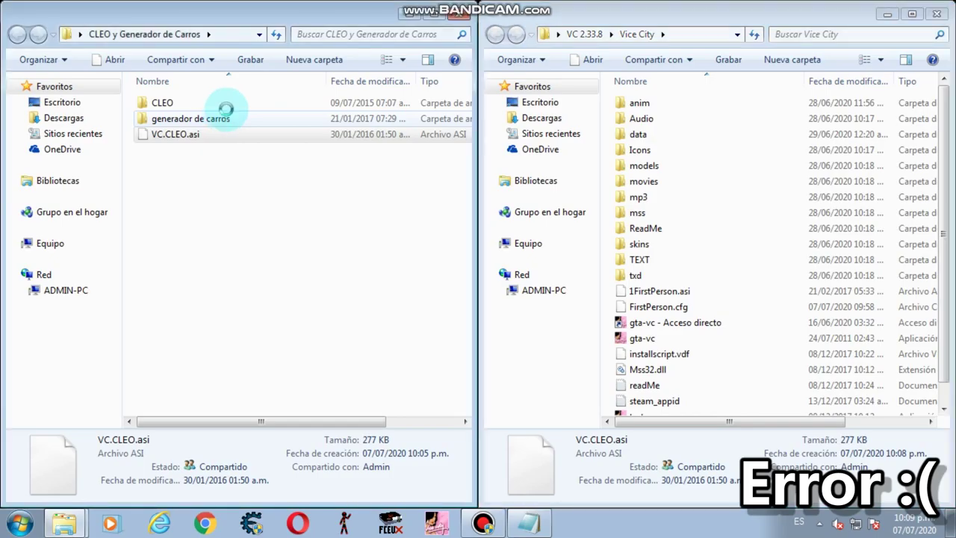
right_click(172, 100)
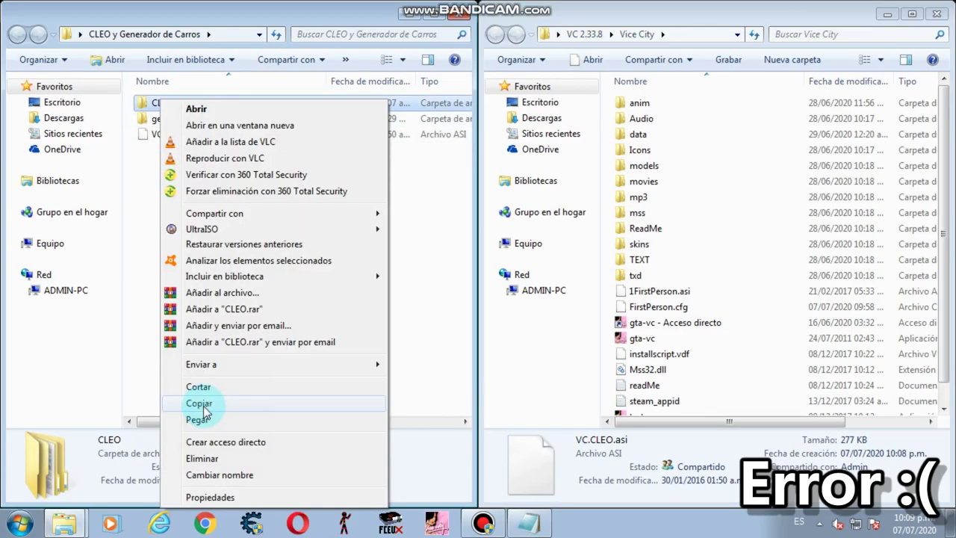
click(205, 405)
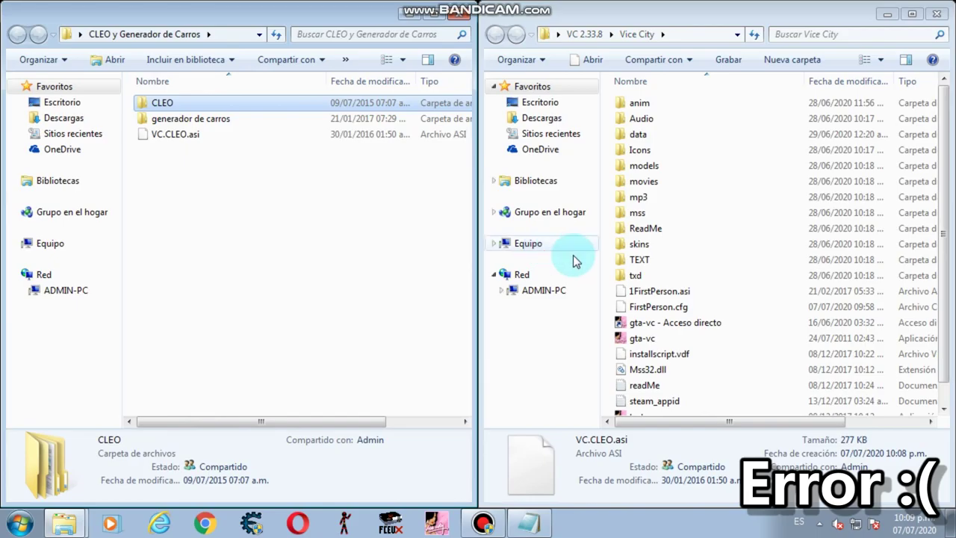
click(610, 223)
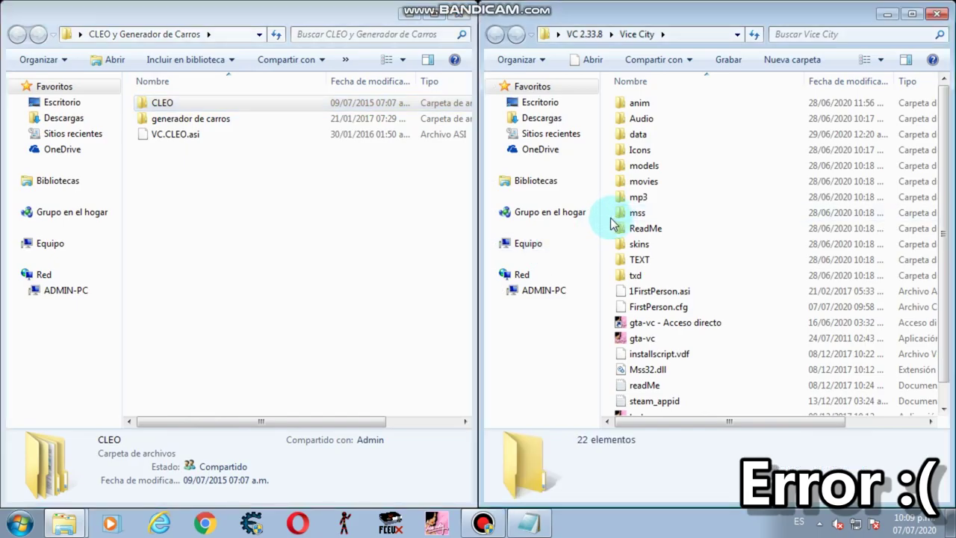
click(665, 324)
scroll(666, 324, down, 1)
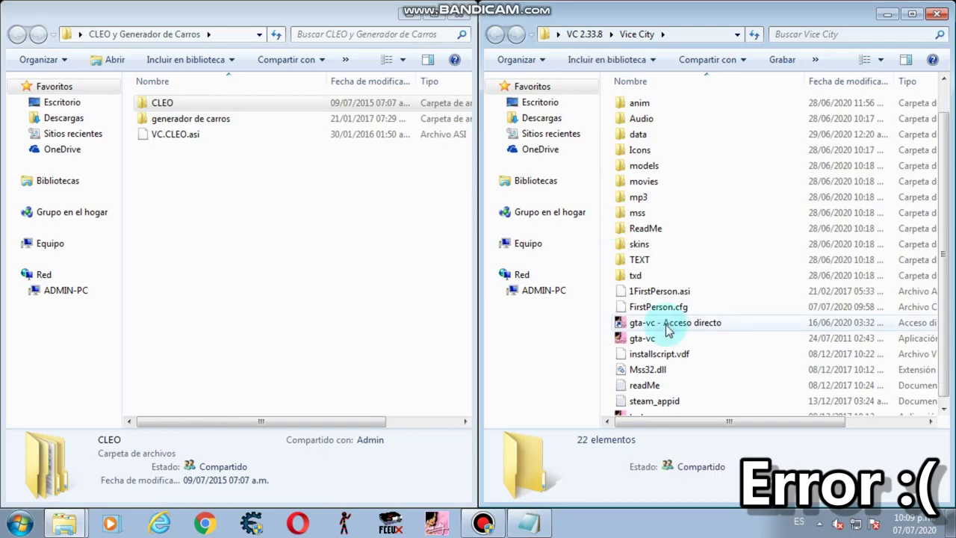
key(ctrl+v)
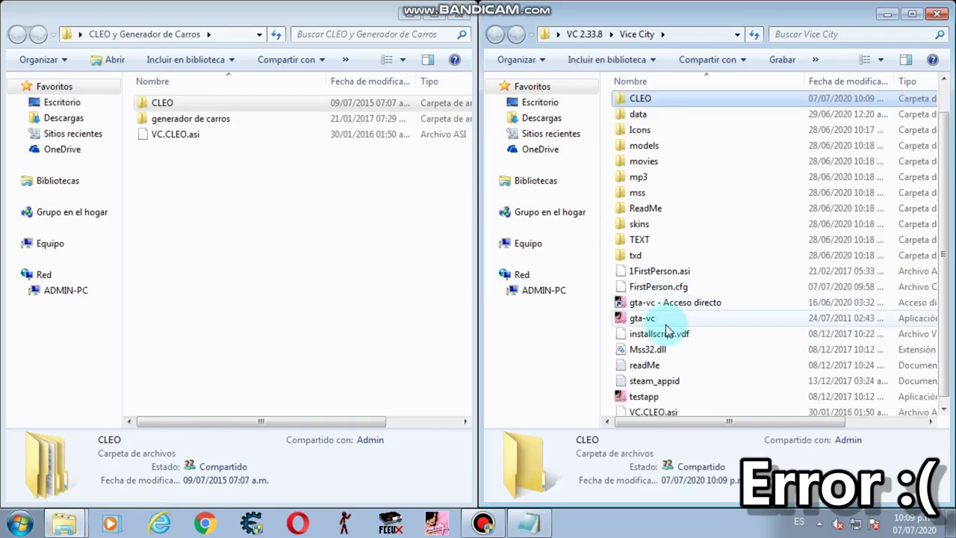
scroll(665, 325, up, 1)
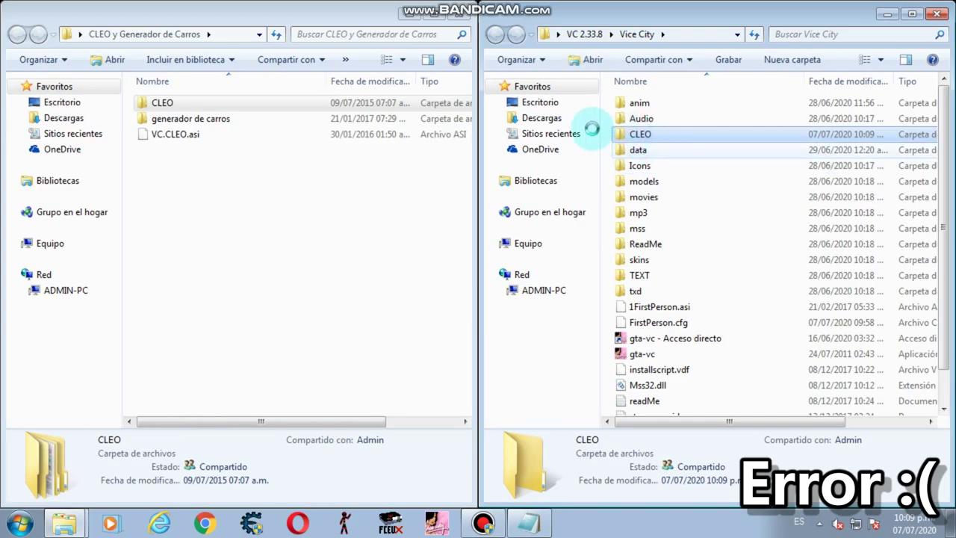
Open the mod's generador de carros folder and copy VehicleSpawner.cs
double_click(212, 119)
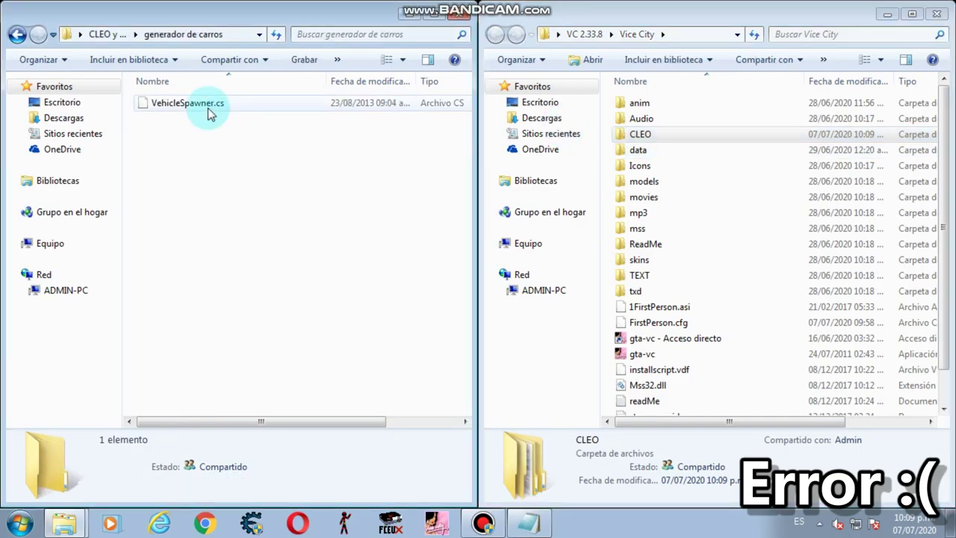
click(210, 111)
right_click(208, 109)
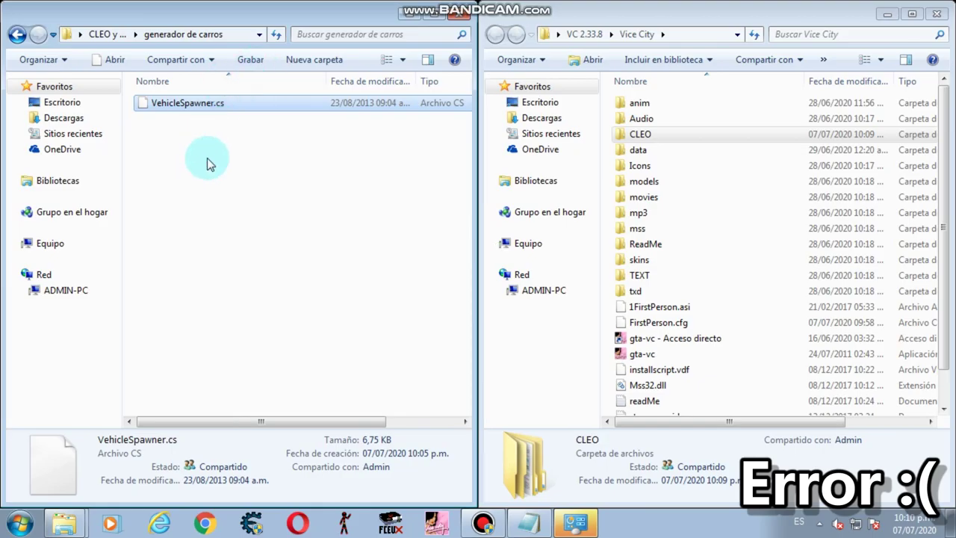
right_click(246, 105)
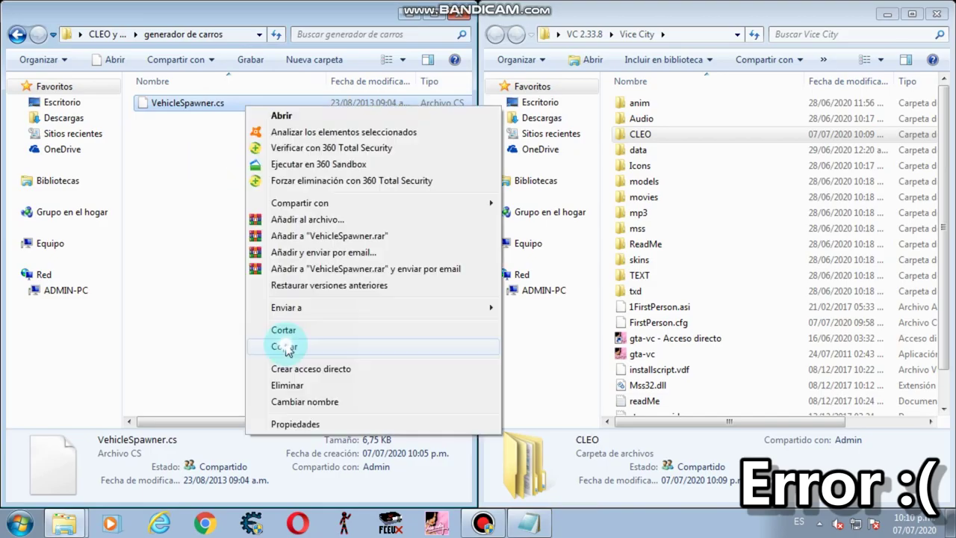
click(285, 347)
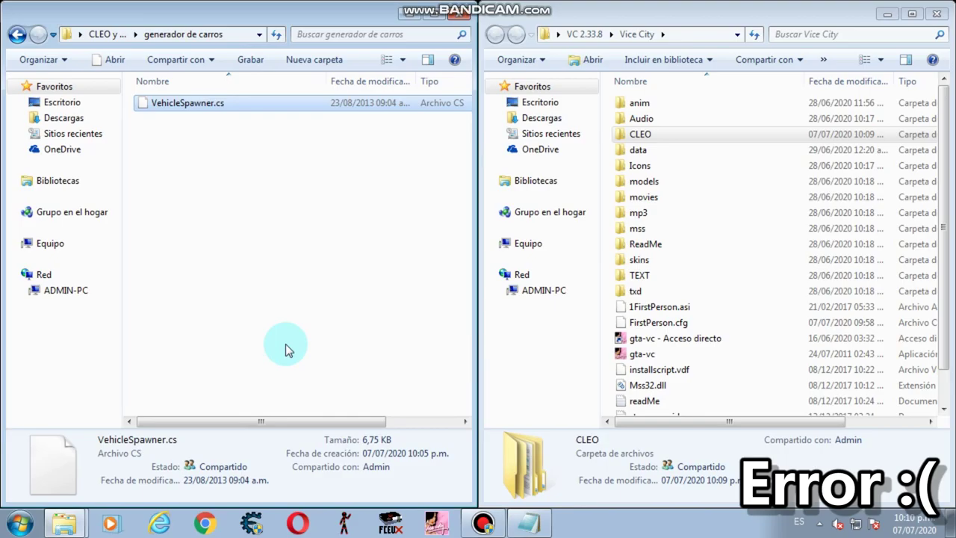
Open the CLEO folder inside the Vice City game folder, check CLEO_PLUGINS, and paste VehicleSpawner.cs directly into CLEO
click(611, 297)
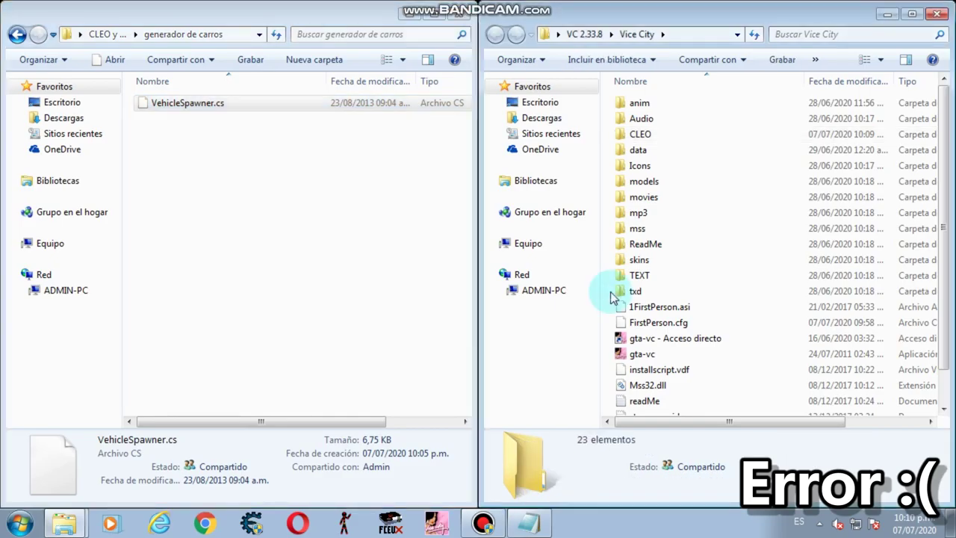
click(647, 130)
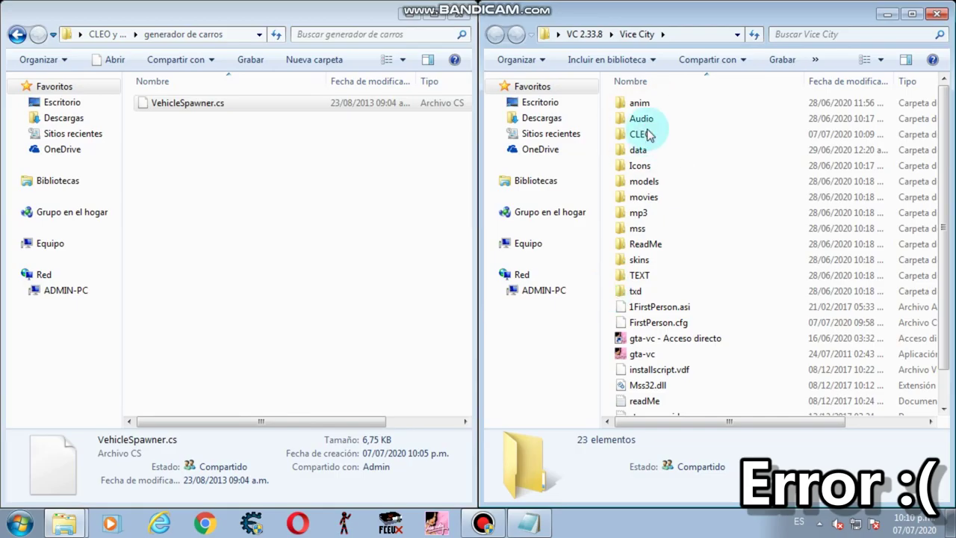
double_click(646, 133)
click(668, 101)
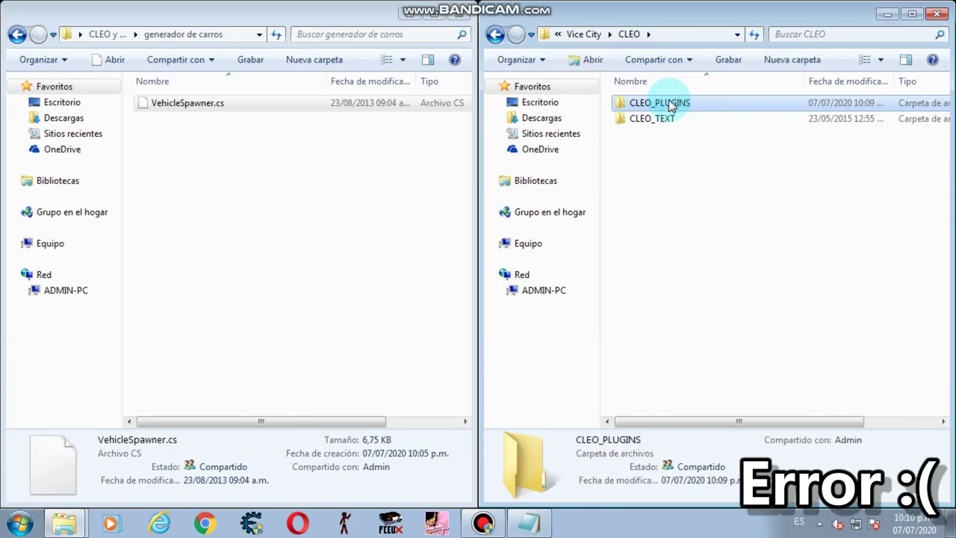
double_click(670, 103)
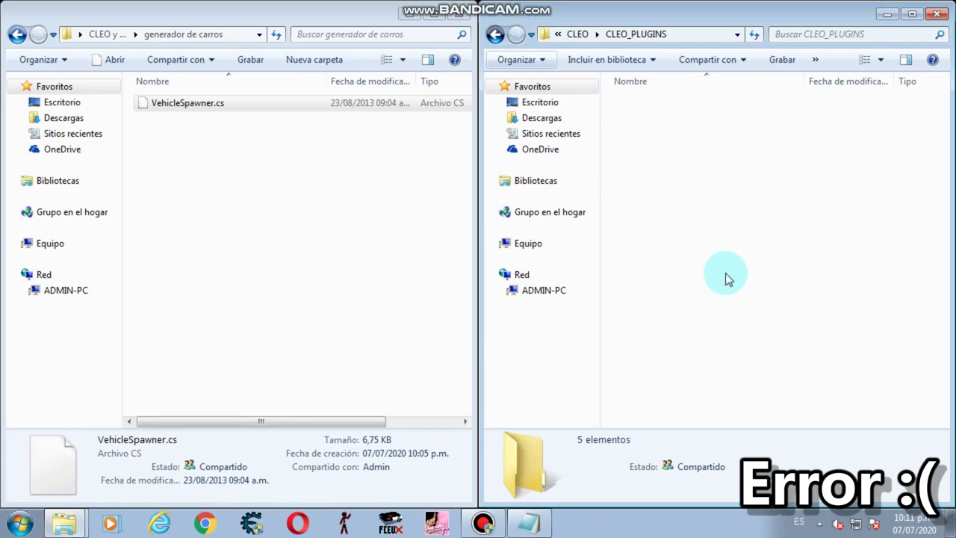
right_click(684, 224)
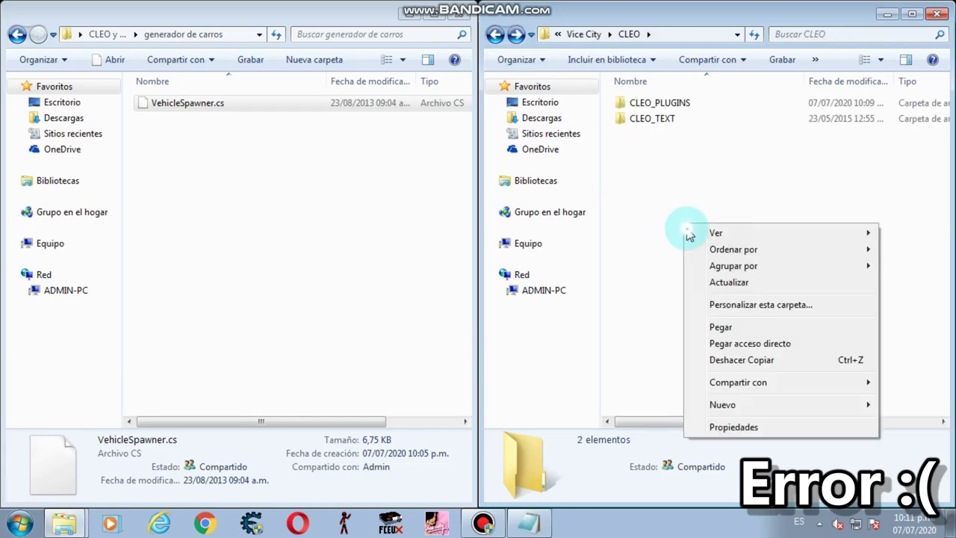
click(721, 327)
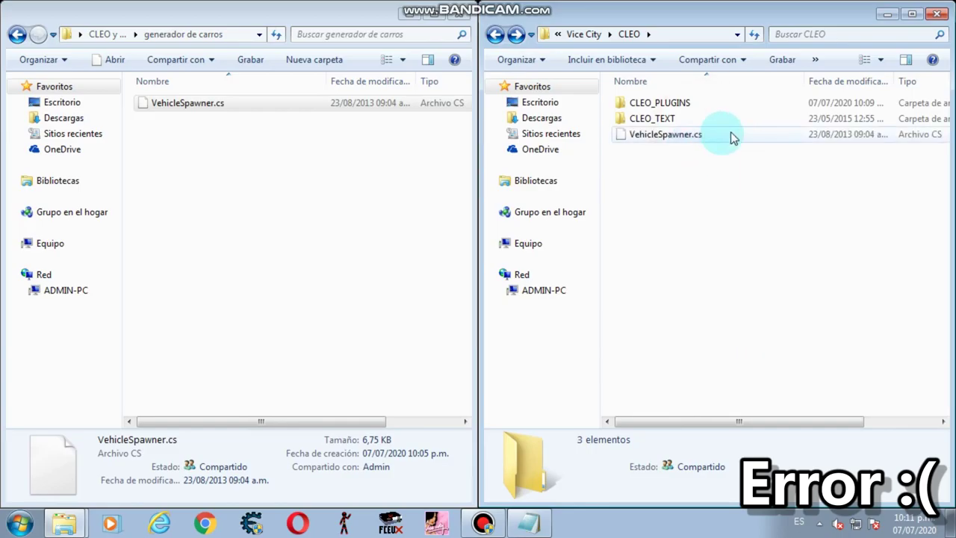
click(267, 53)
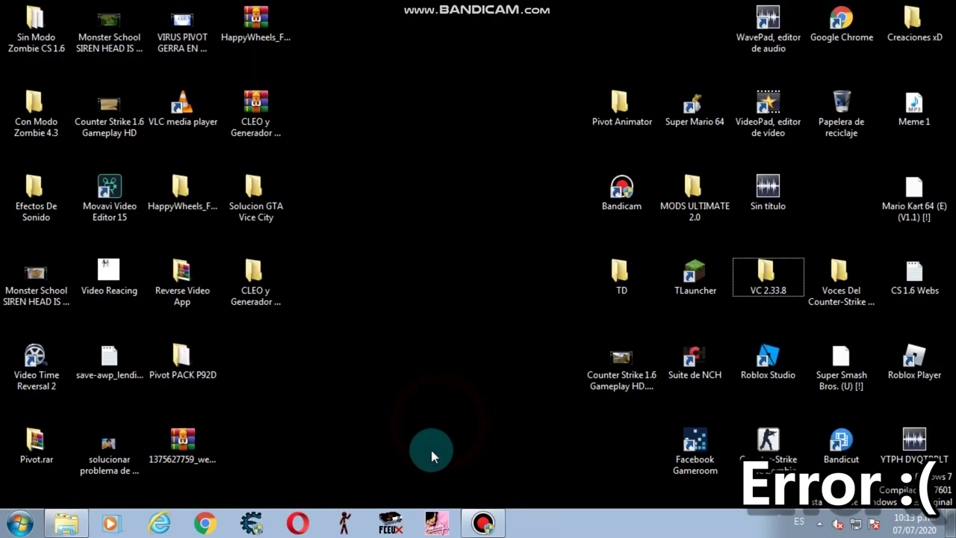
Launch GTA Vice City from its gta-vc shortcut and load the saved game "Hierro número cuatro"
click(434, 529)
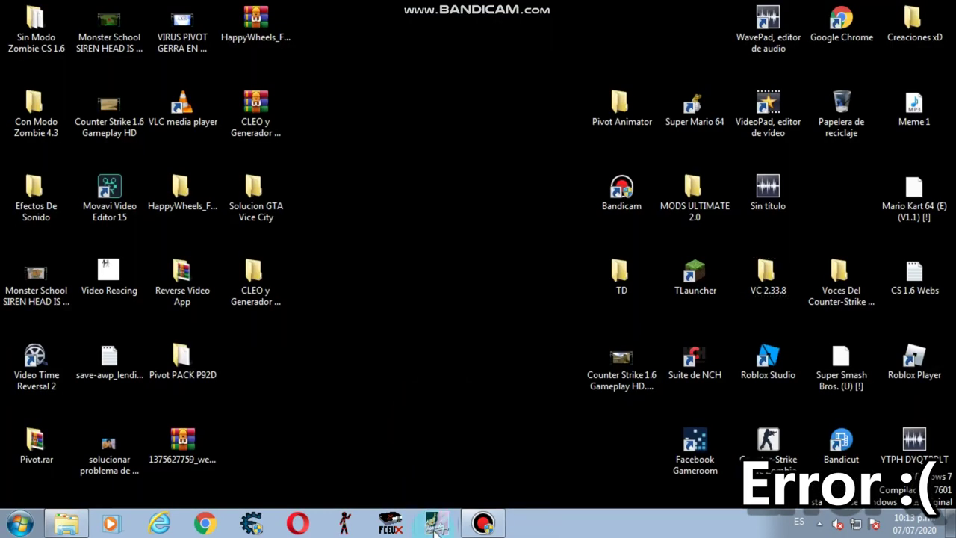
right_click(434, 527)
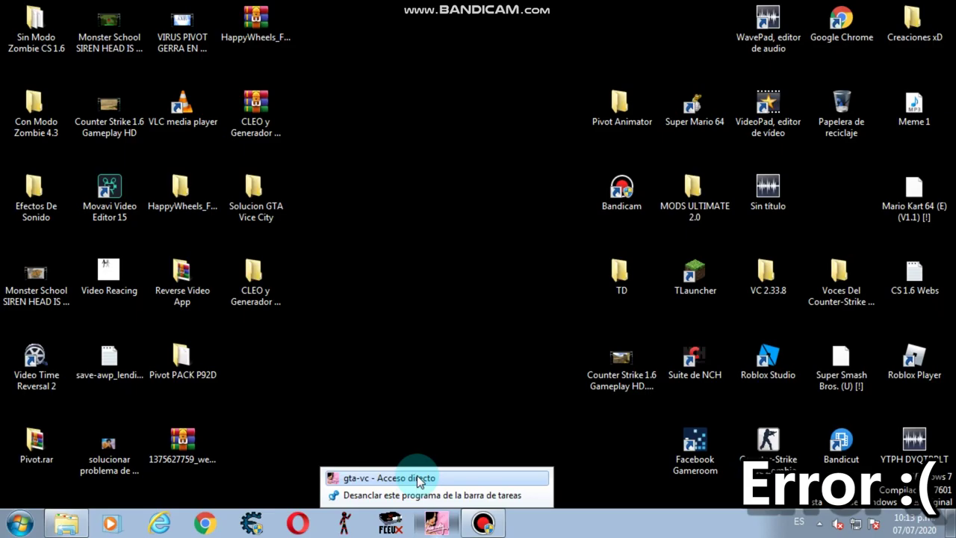
click(419, 479)
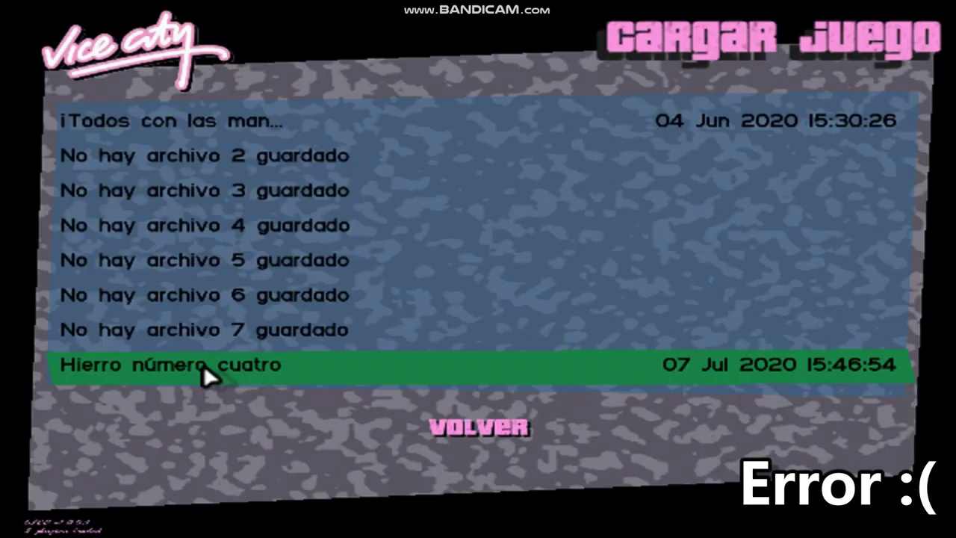
click(204, 366)
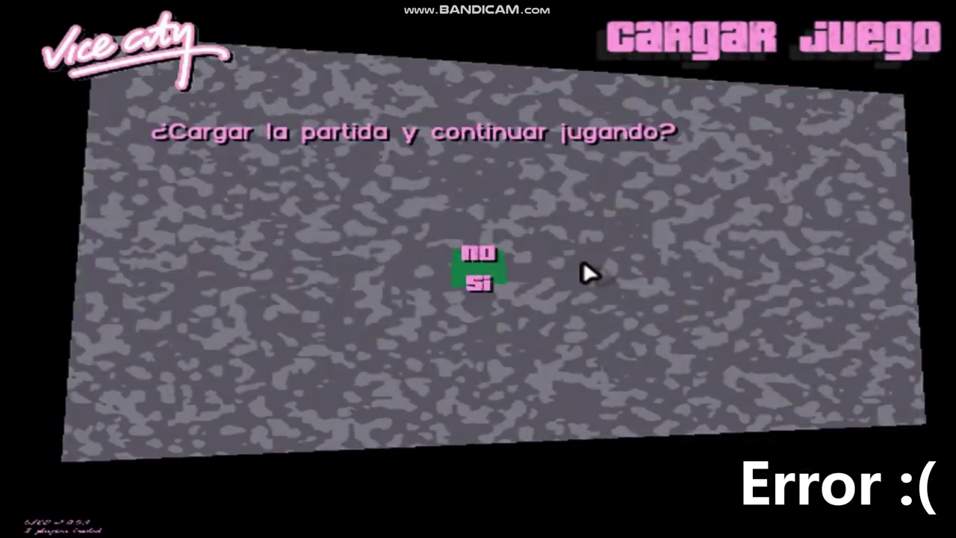
click(460, 299)
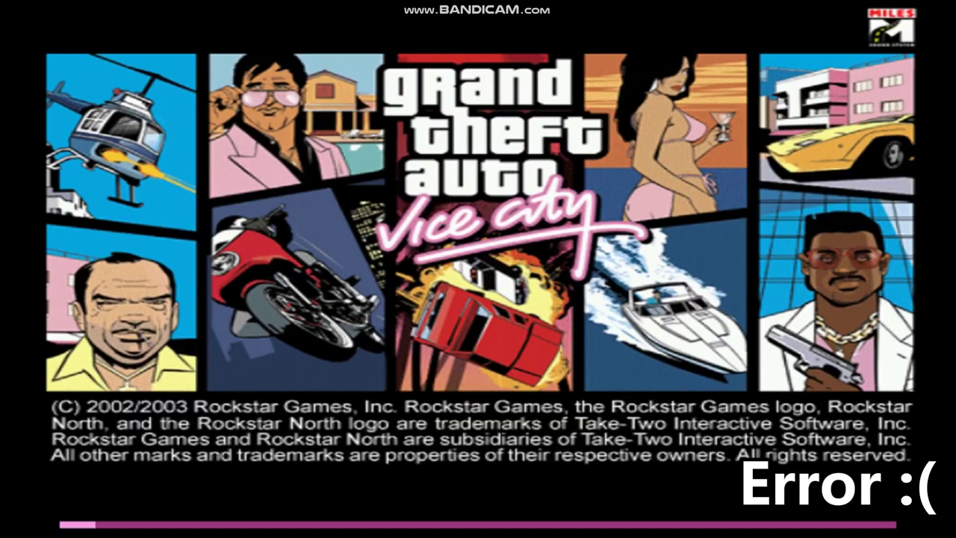
Run the character past the parked car and out onto the open street at Ocean Beach
key(w)
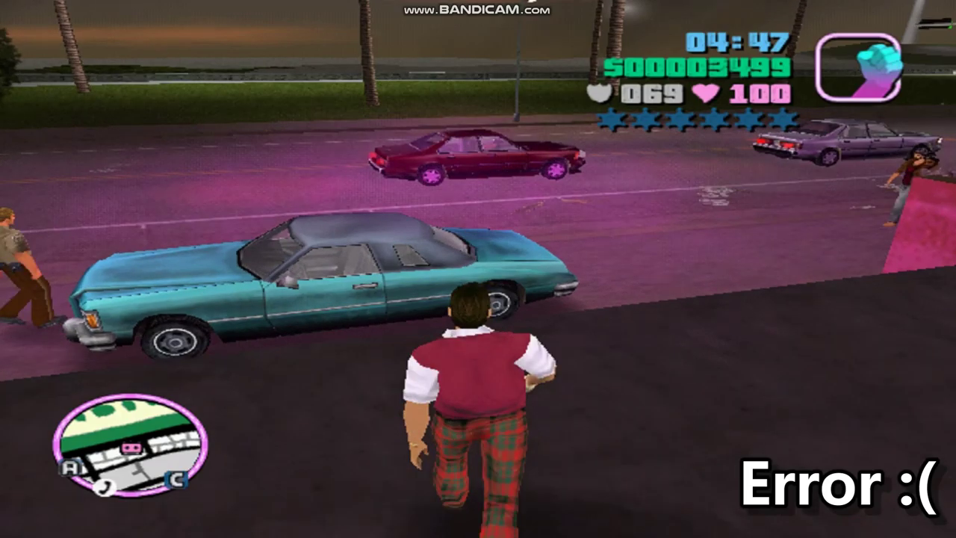
key(a)
key(w)
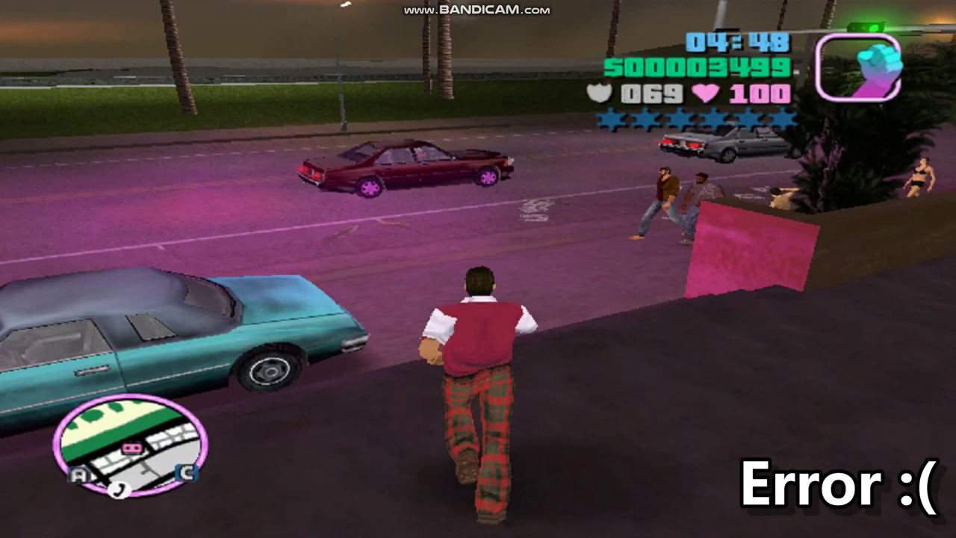
key(w)
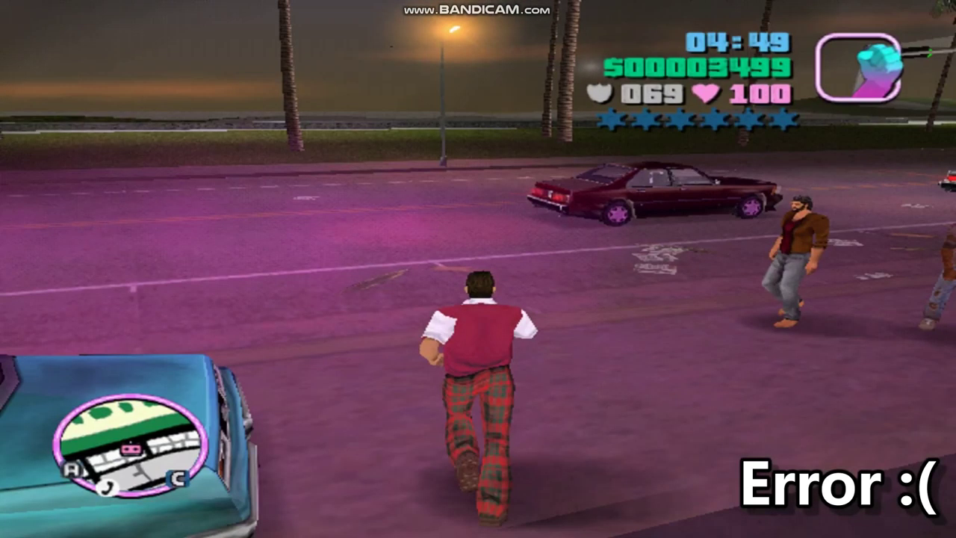
key(w)
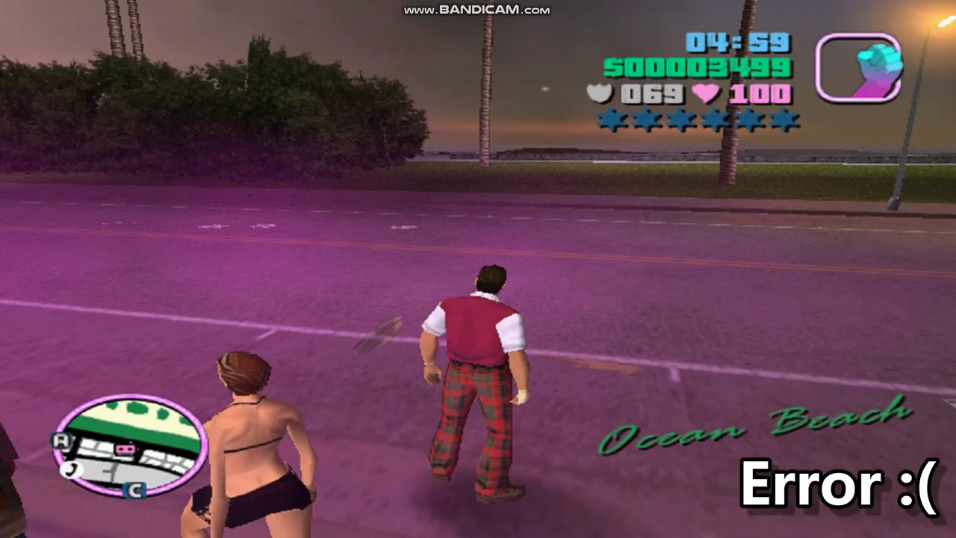
Cycle through the vehicle spawner's models to spawn the Hunter helicopter, and fly it above the street
scroll(478, 269, up, 1)
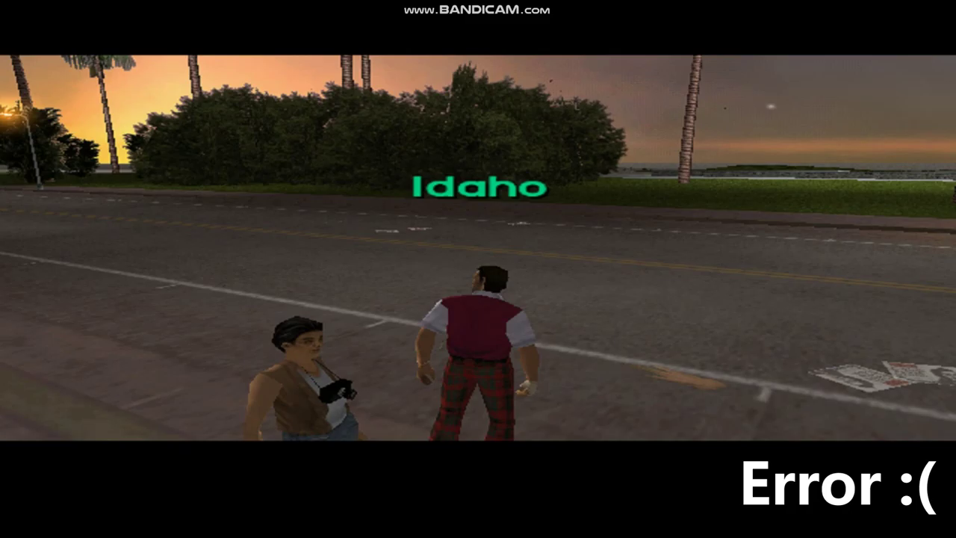
key(Right)
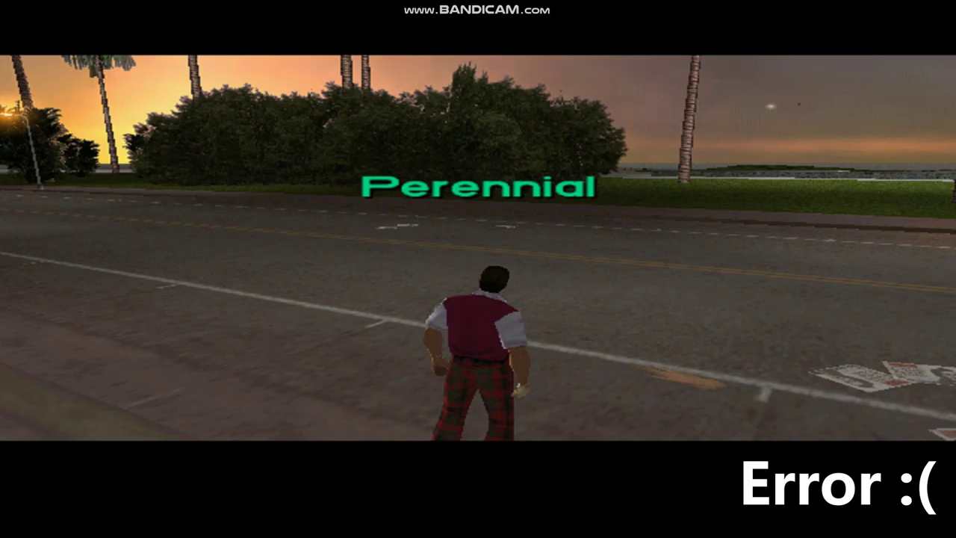
key(Right)
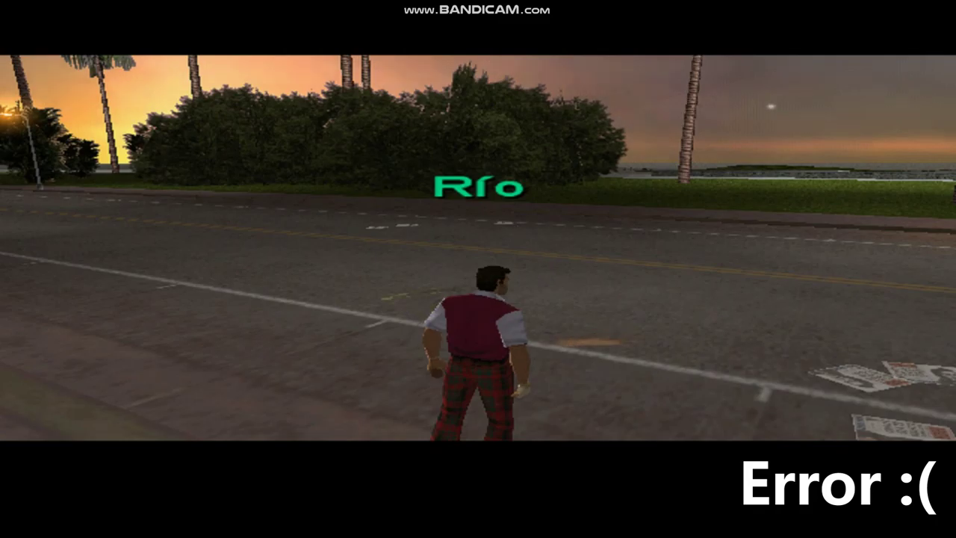
key(Right)
key(Right)
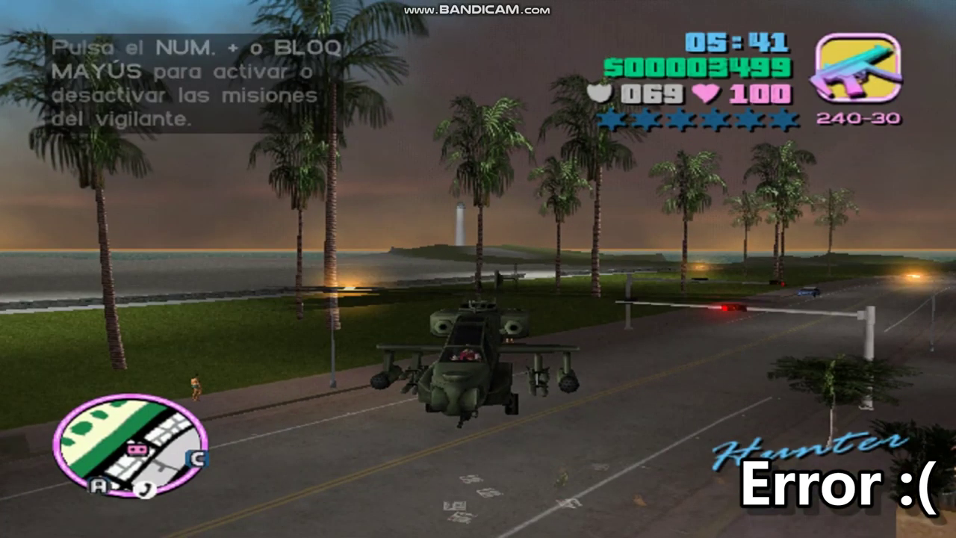
key(w)
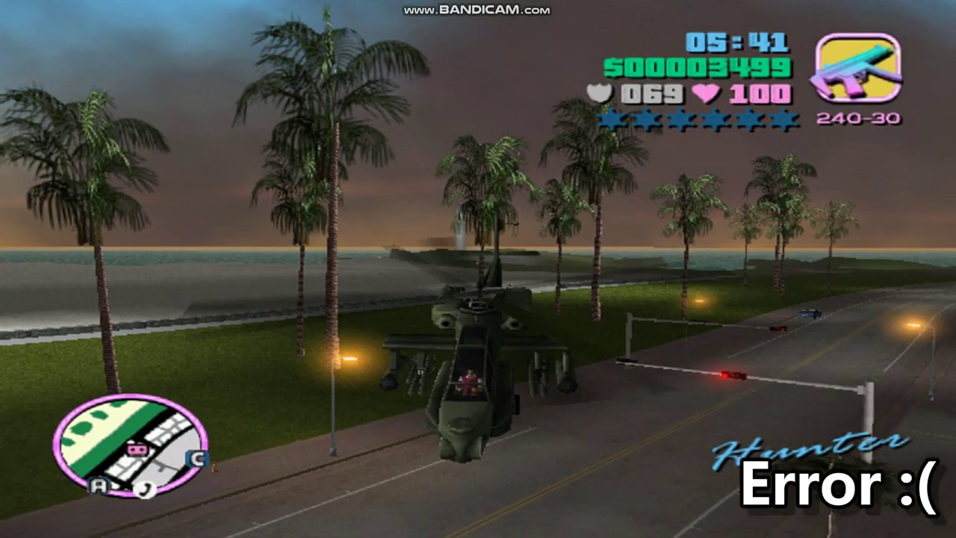